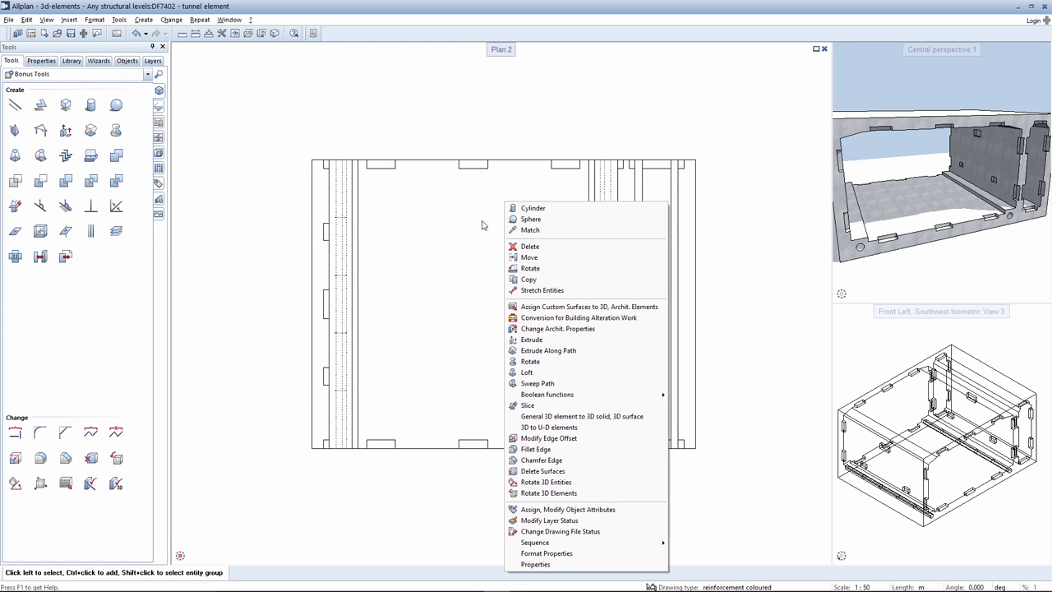
Try to generate the Quantities.rdlc report for all elements of the tunnel drawing
left_click(314, 34)
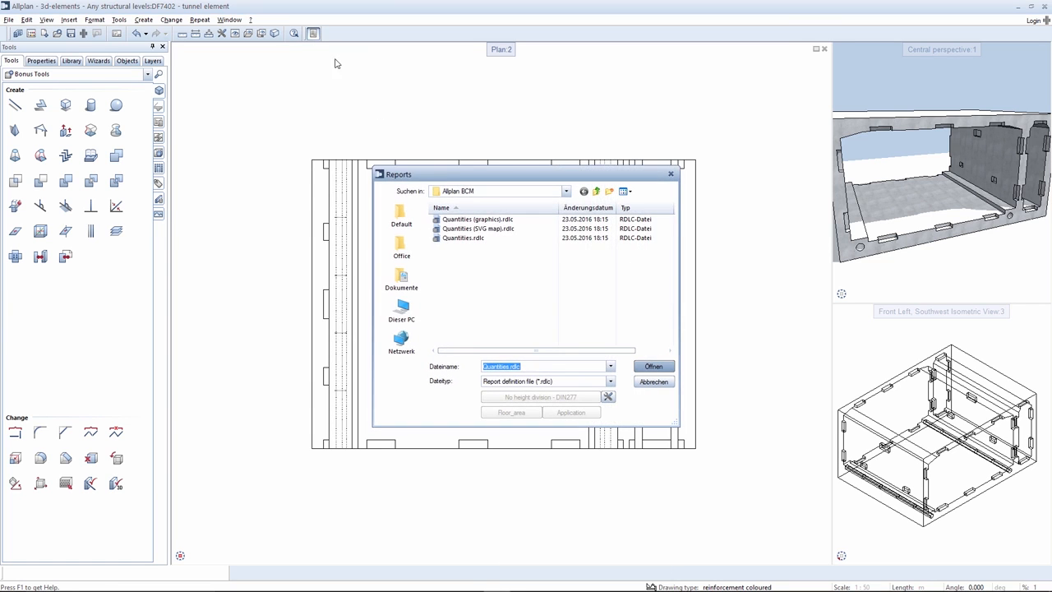
left_click(475, 239)
left_click(653, 366)
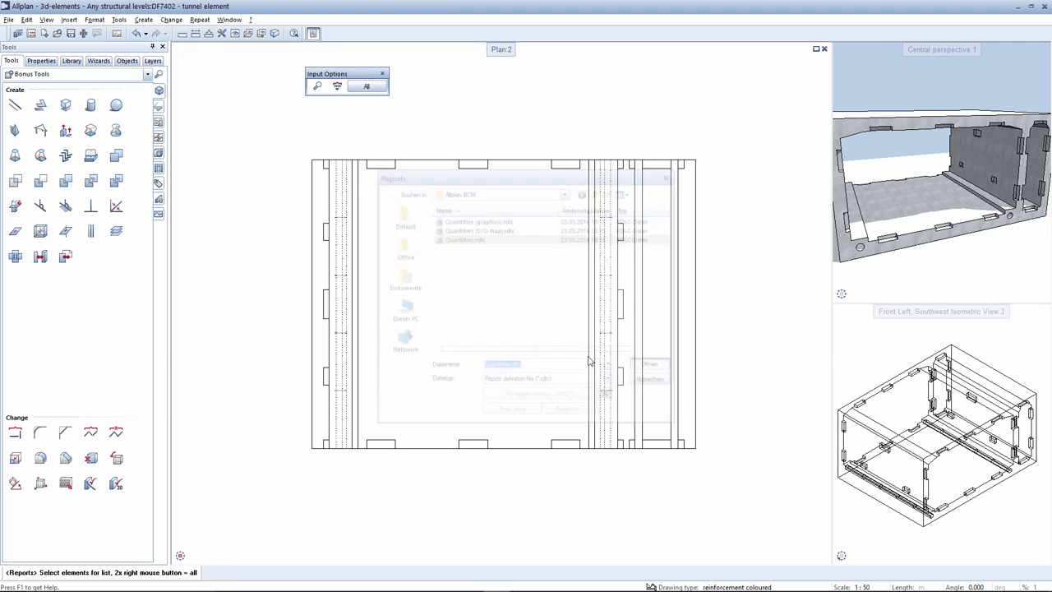
left_click(374, 89)
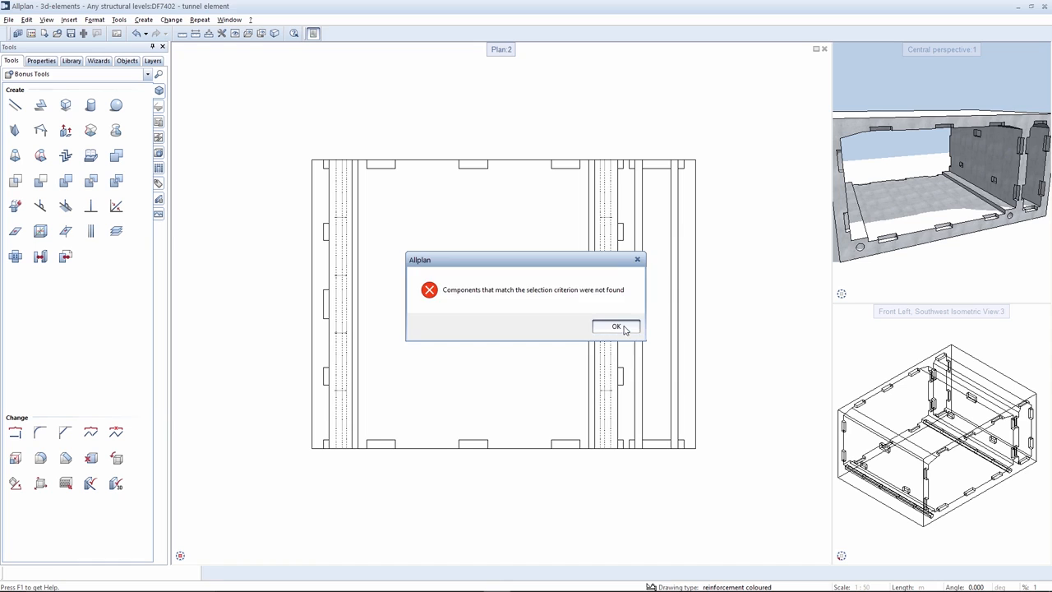
left_click(618, 327)
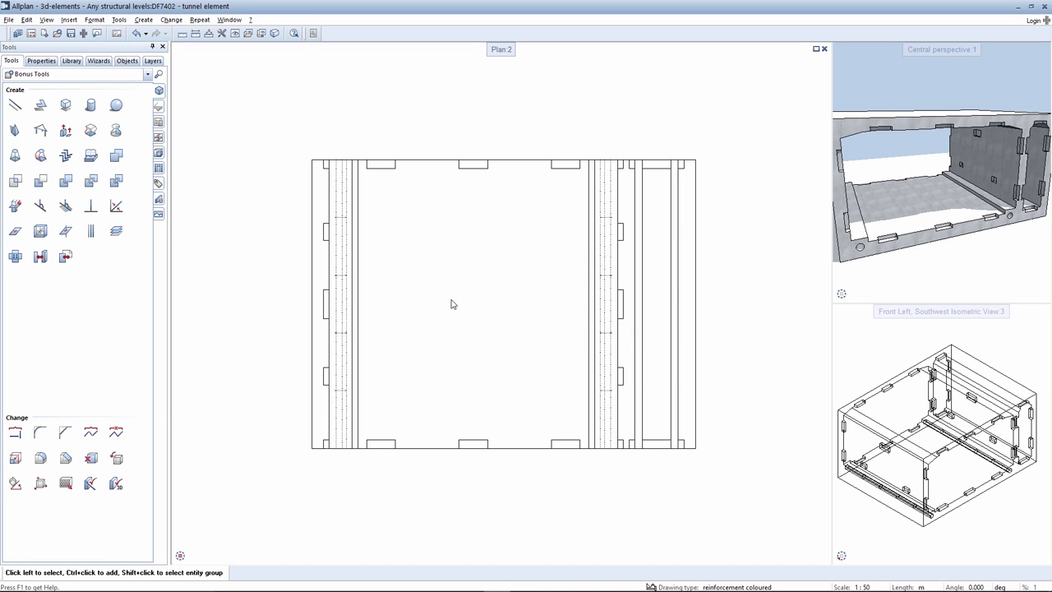
Convert all elements of the tunnel model using the 3D to U-D elements conversion mode
left_click(38, 259)
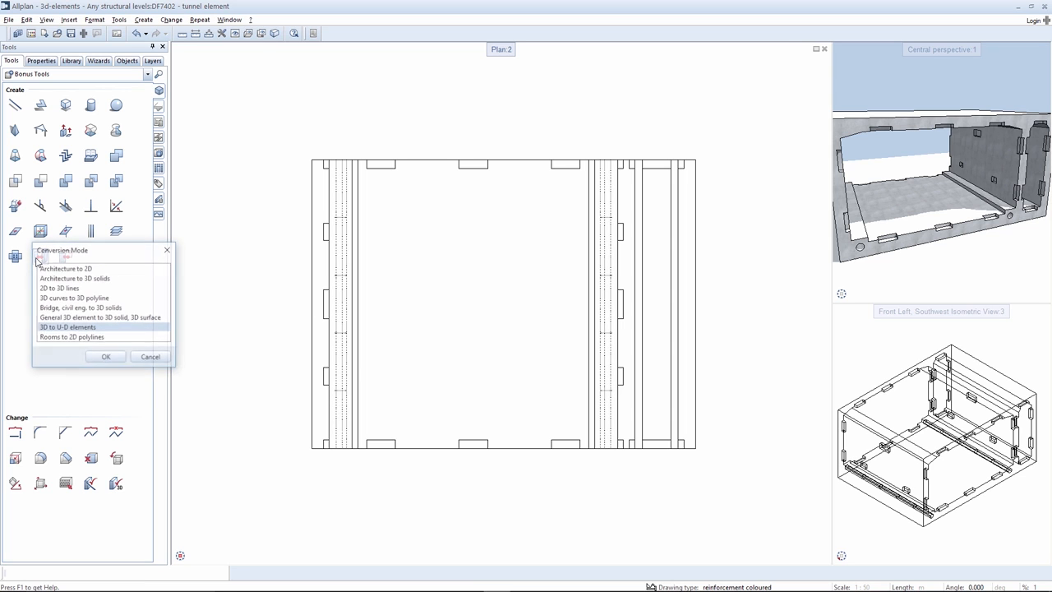
left_click(105, 356)
right_click(448, 339)
right_click(447, 339)
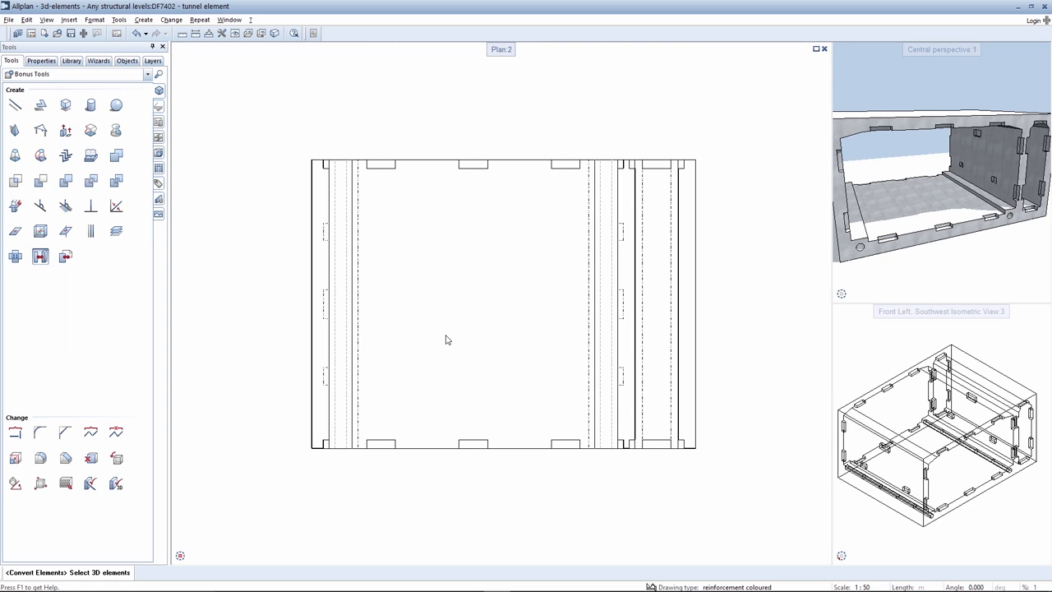
key("Escape")
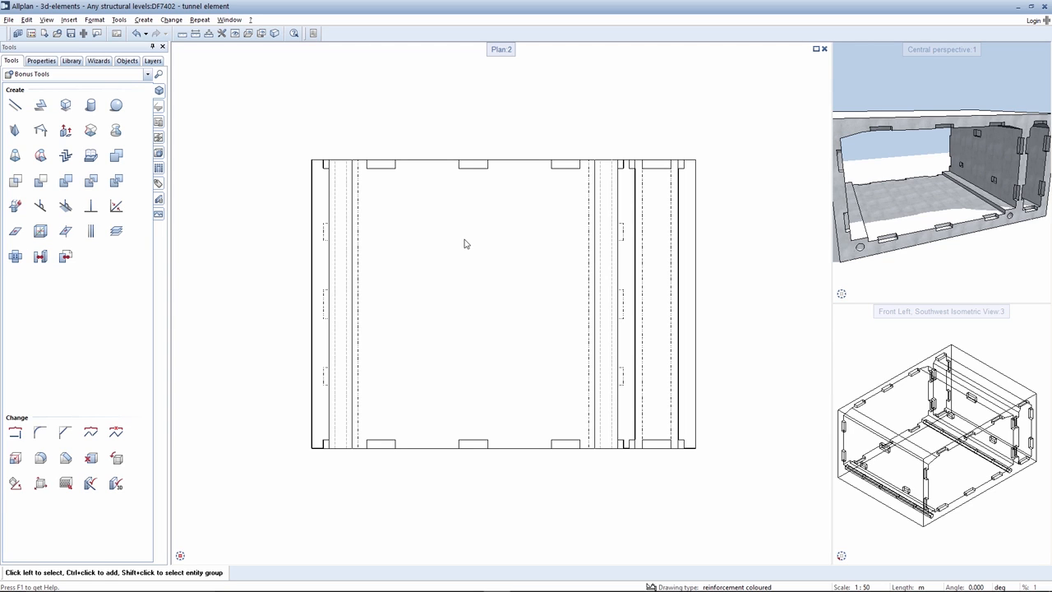
Assign the Concreting work trade and the Concrete material to the converted tunnel element through its architectural properties
right_click(356, 251)
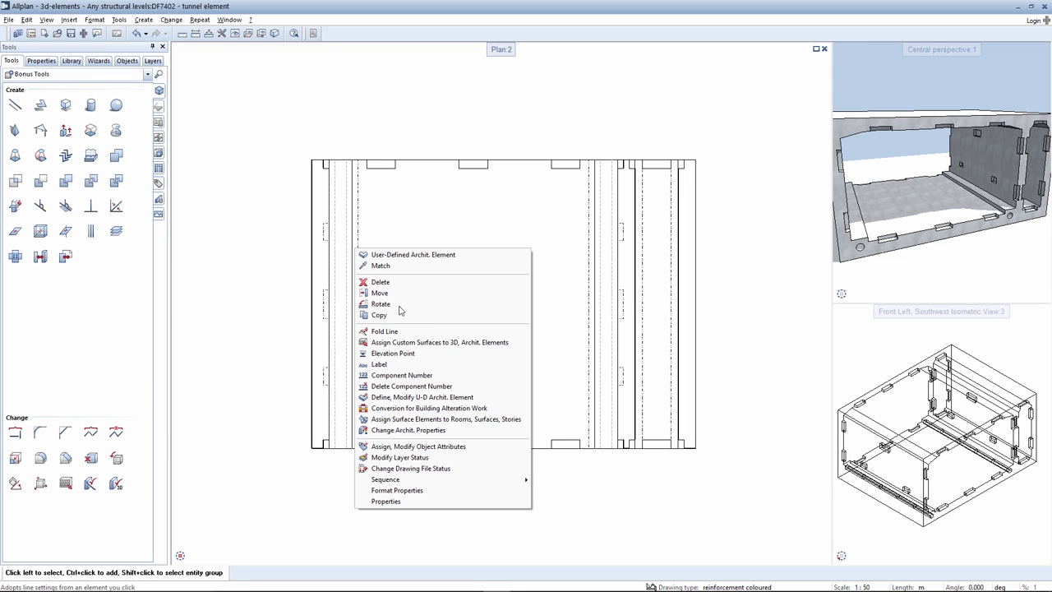
left_click(408, 430)
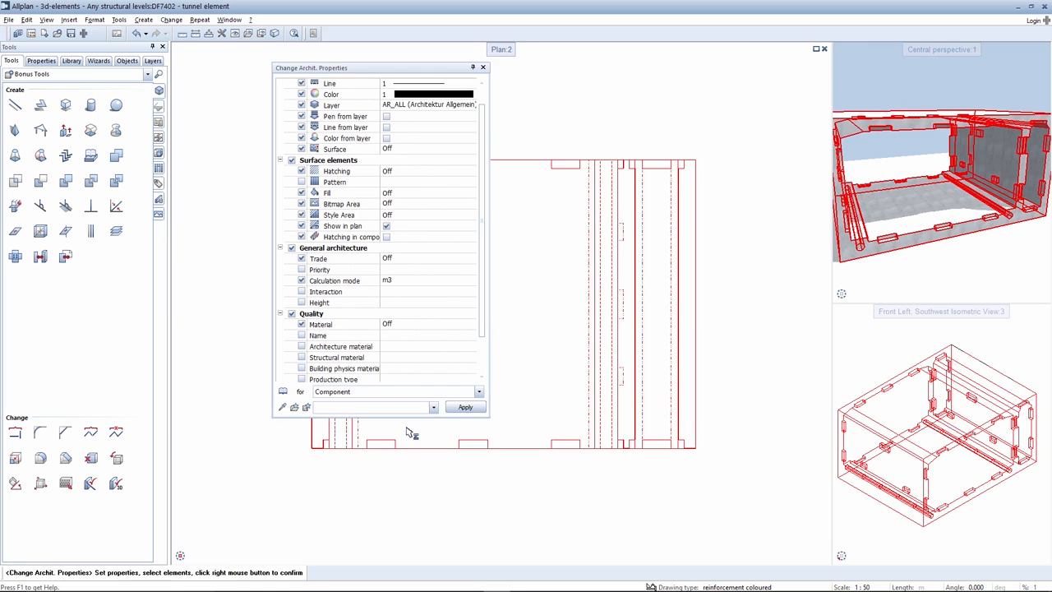
left_click(430, 259)
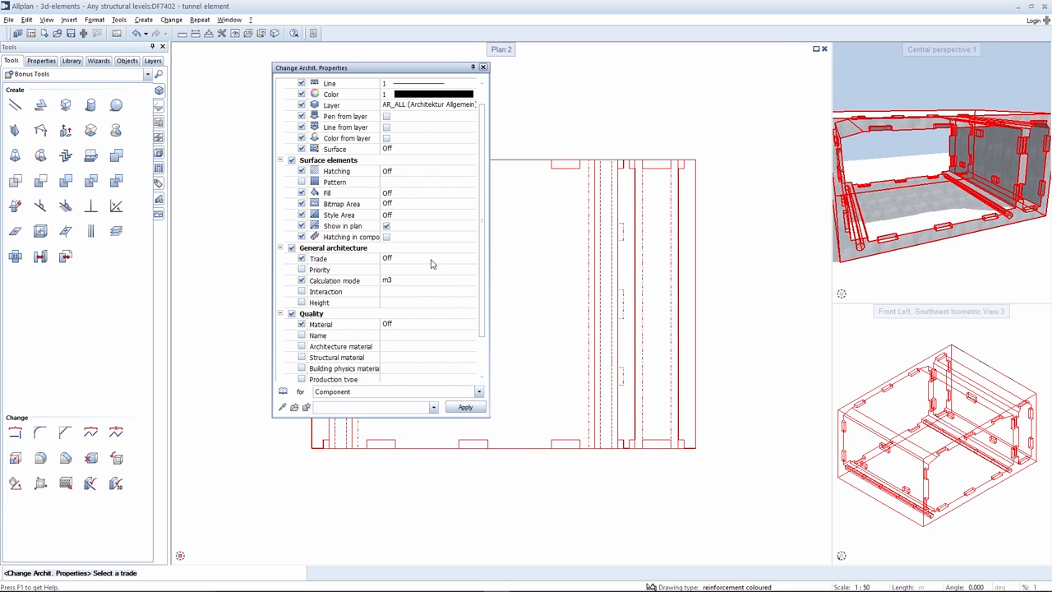
left_click(414, 365)
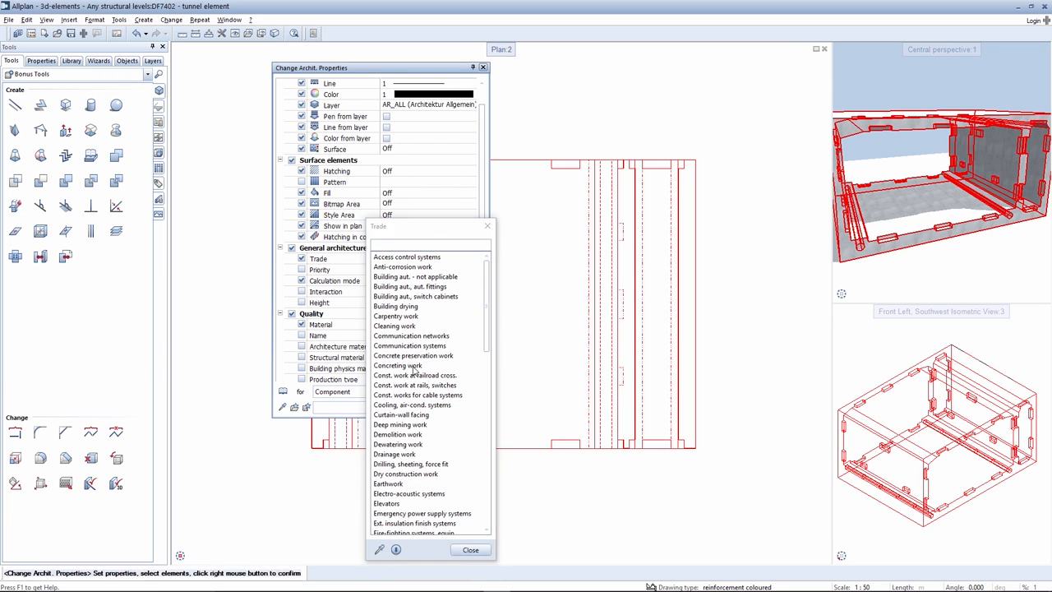
left_click(418, 329)
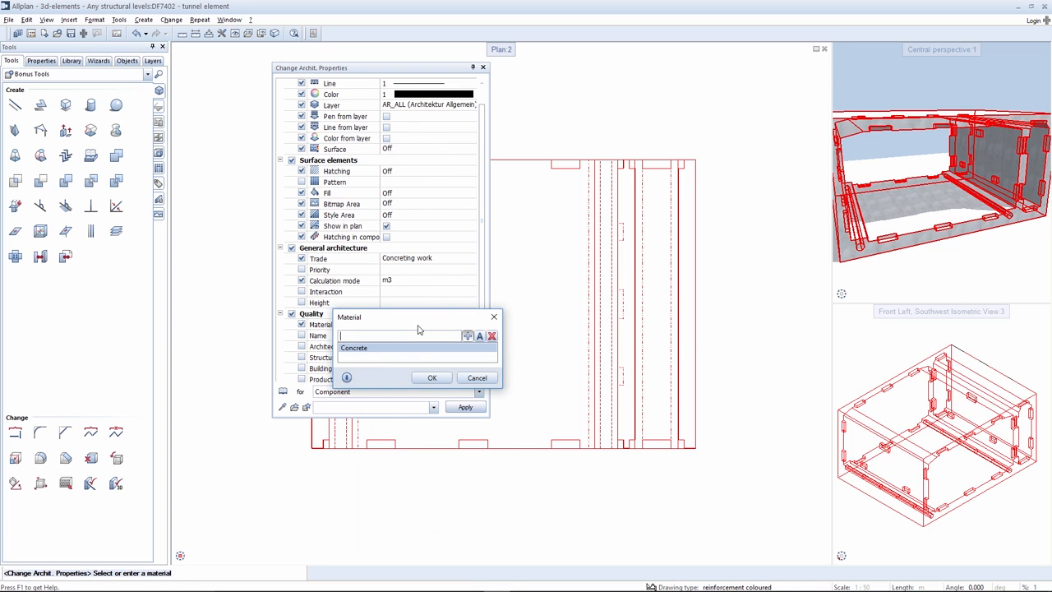
left_click(379, 352)
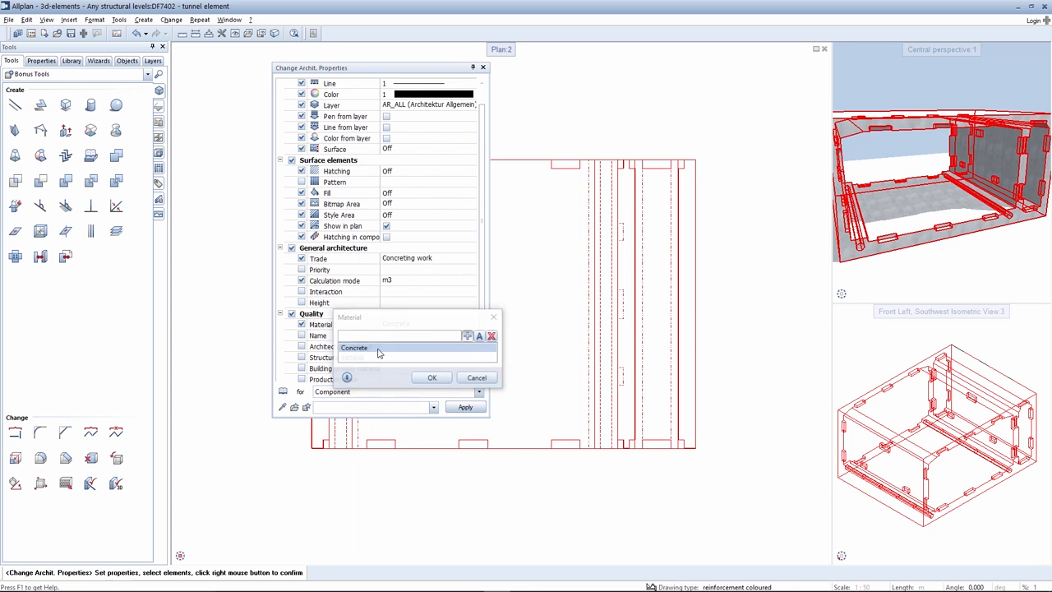
left_click(465, 406)
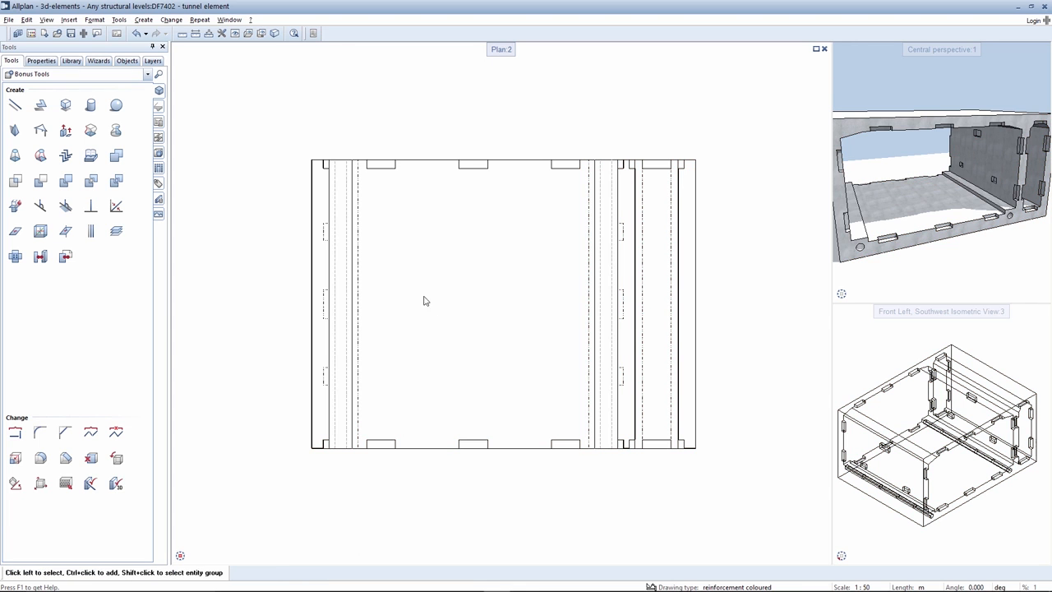
Generate the Quantities report for the whole tunnel element, review its concrete quantity, and close the report
left_click(313, 33)
double_click(461, 237)
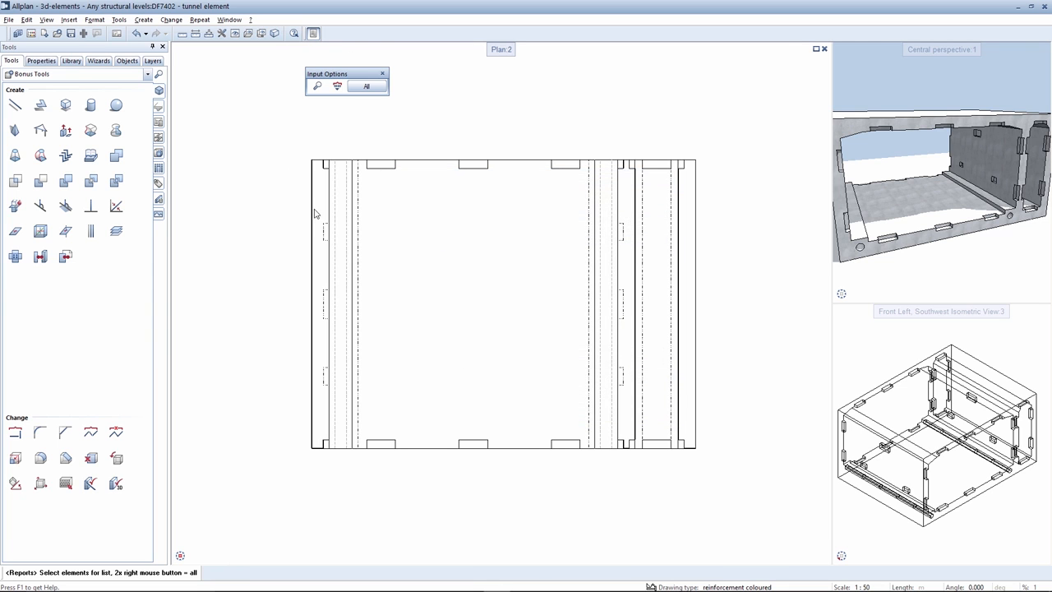
left_click_drag(283, 136, 778, 469)
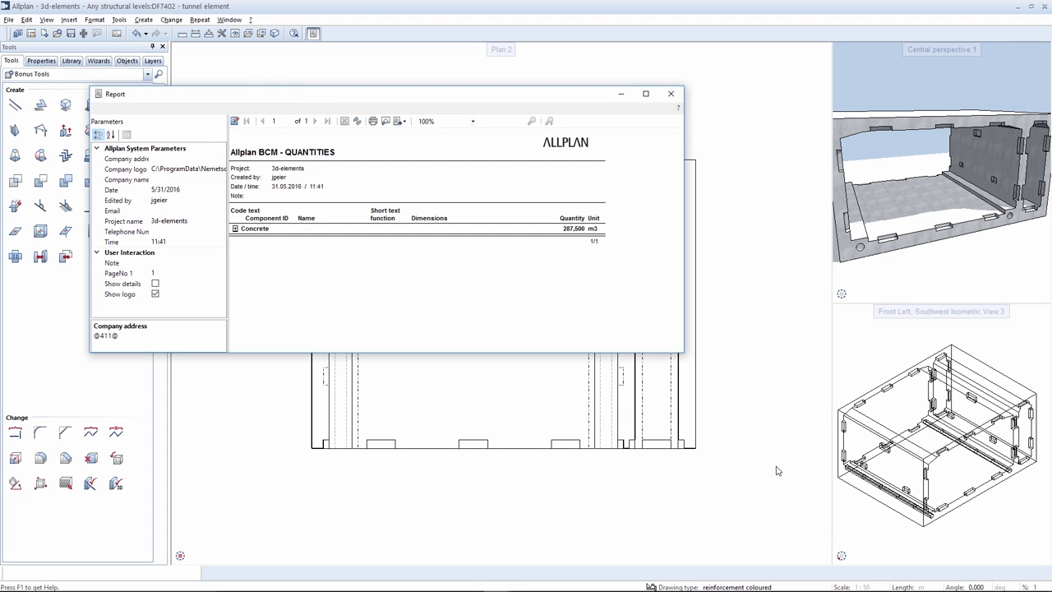
left_click(671, 94)
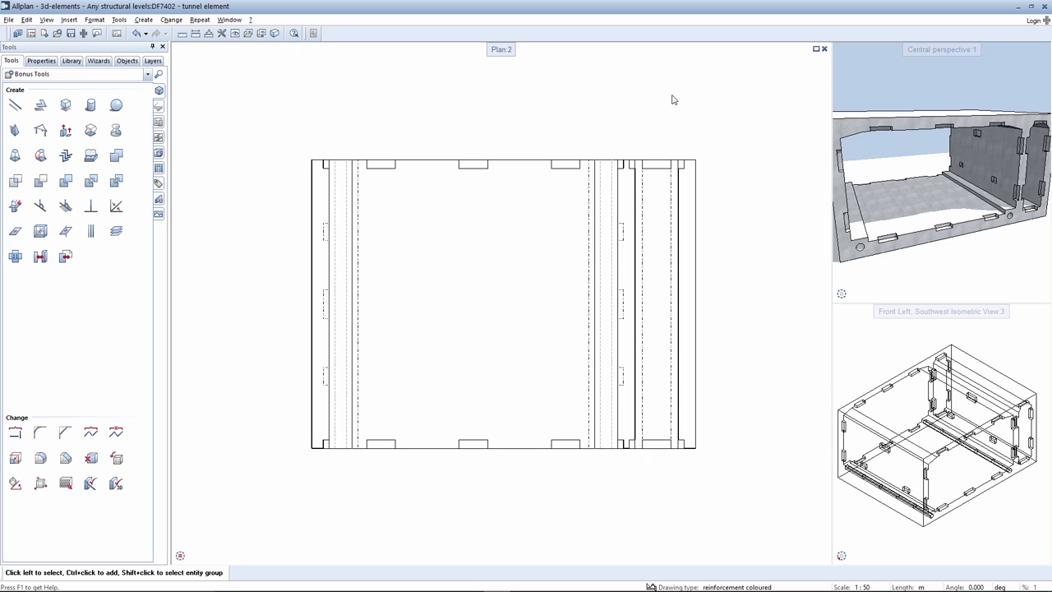
Enable the style area 301 concrete reinforced for the tunnel element's section surfaces and review its visible-edge settings
double_click(592, 267)
left_click_drag(404, 75, 317, 73)
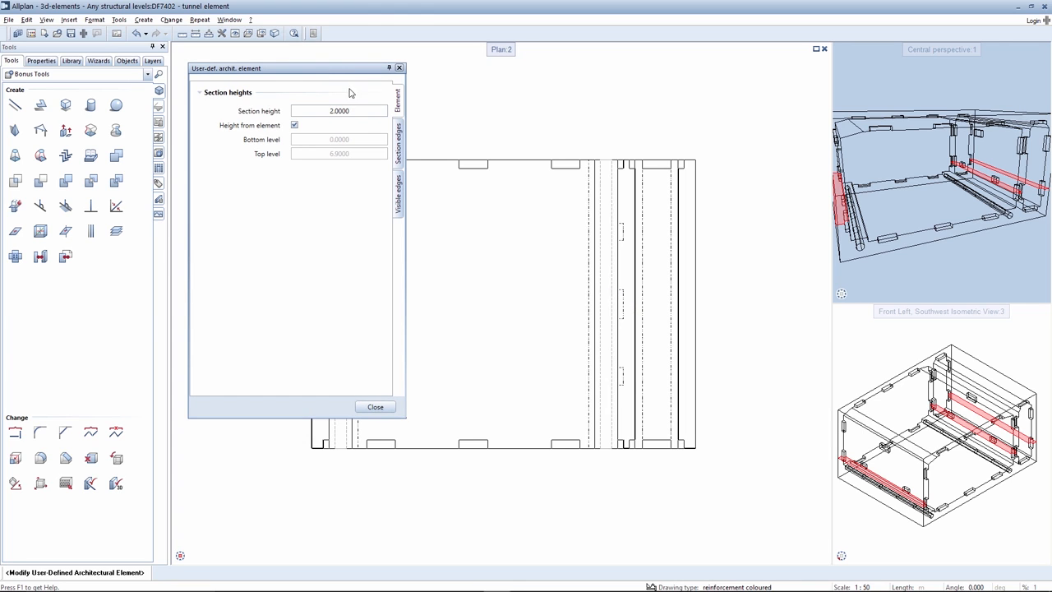
left_click(400, 141)
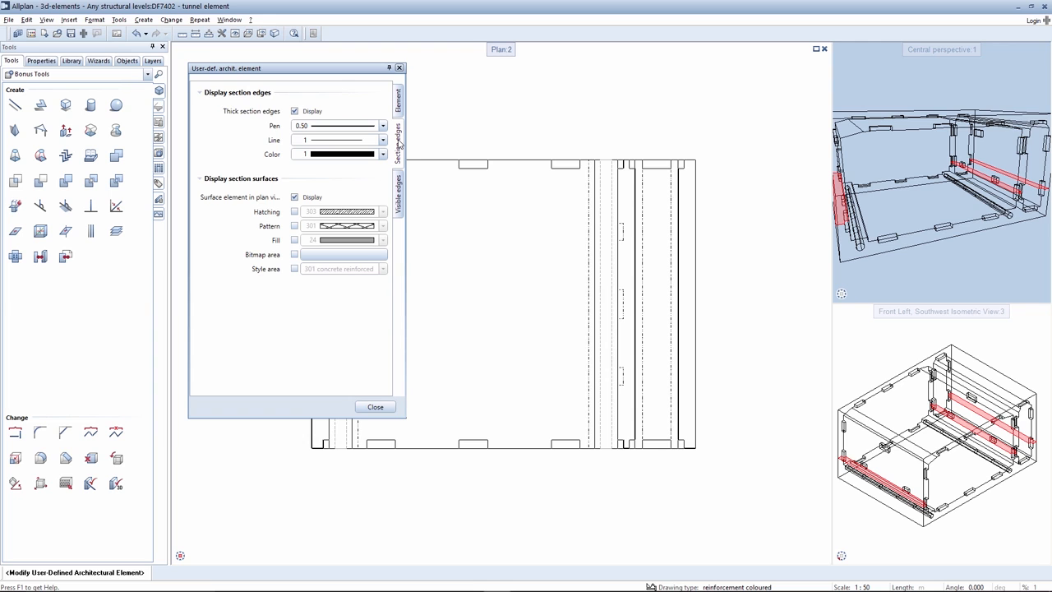
left_click(310, 125)
left_click(313, 154)
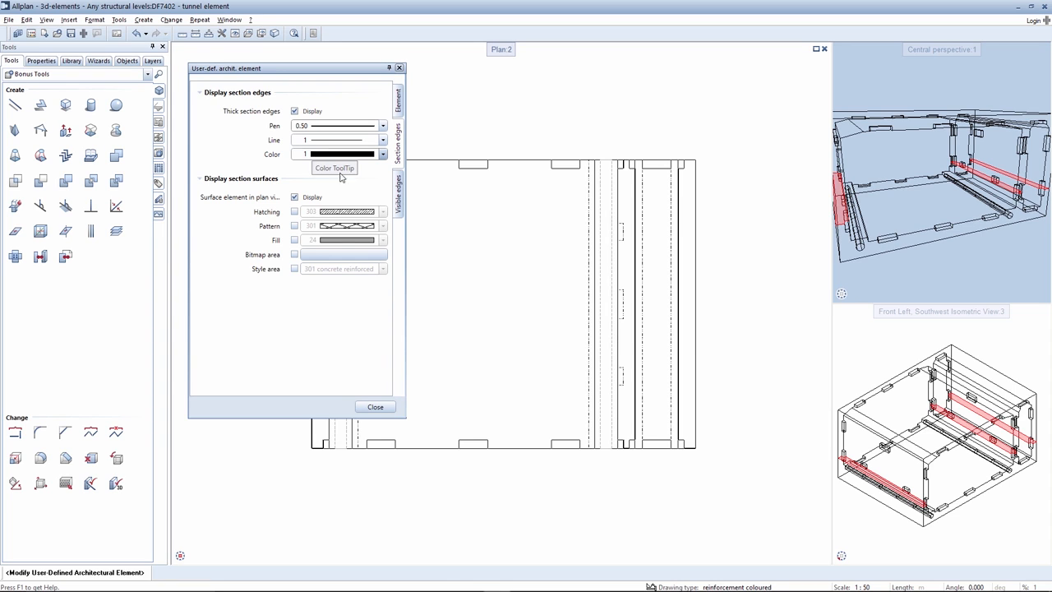
left_click(294, 269)
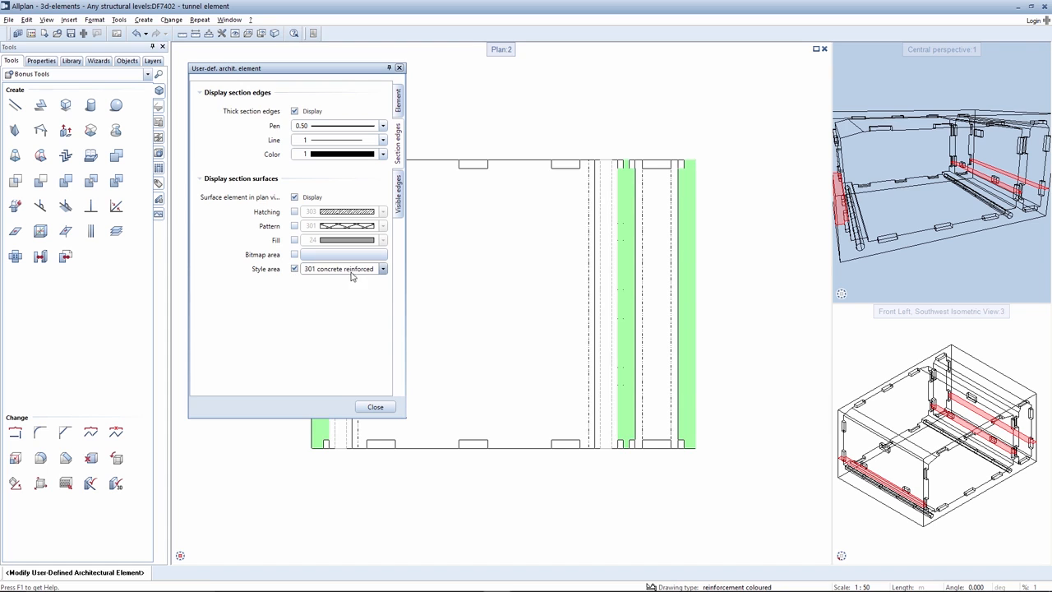
left_click(403, 207)
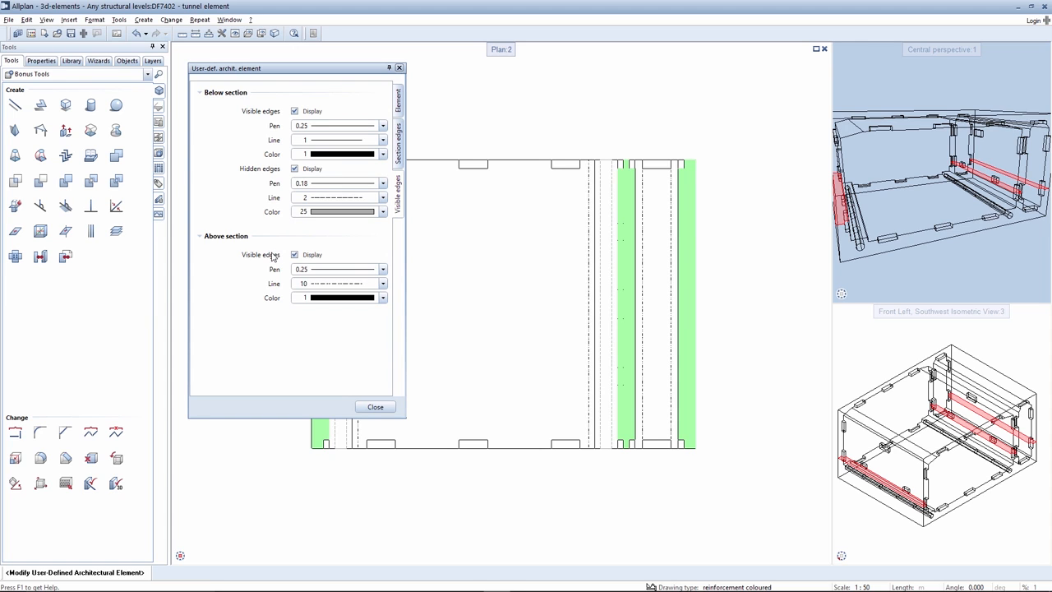
left_click(375, 407)
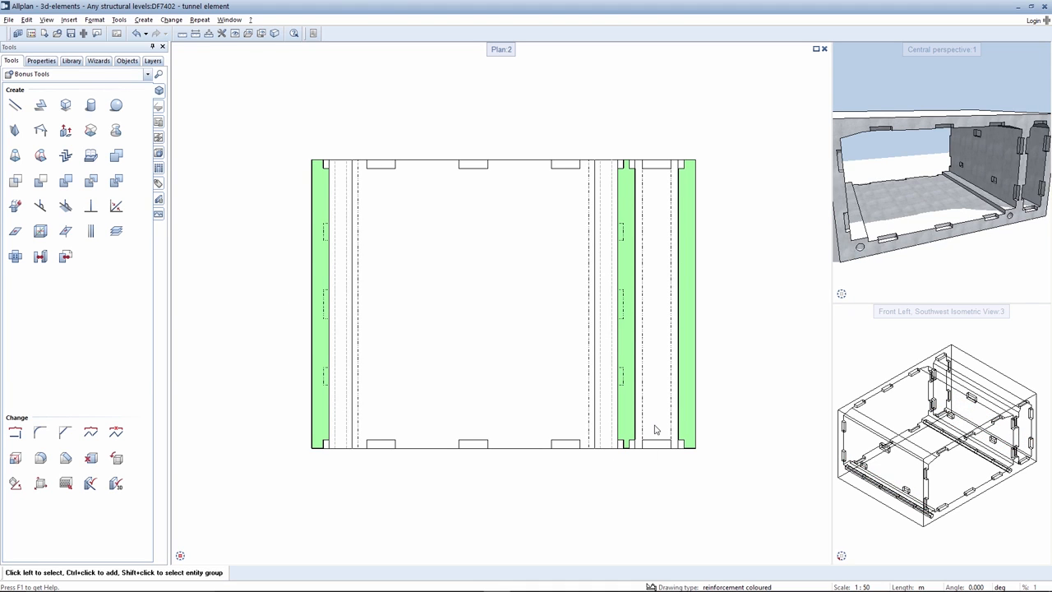
Examine the section fill and edge line types at the ends of the inner and outer walls in plan
scroll(655, 426, "up", 1)
scroll(656, 427, "up", 2)
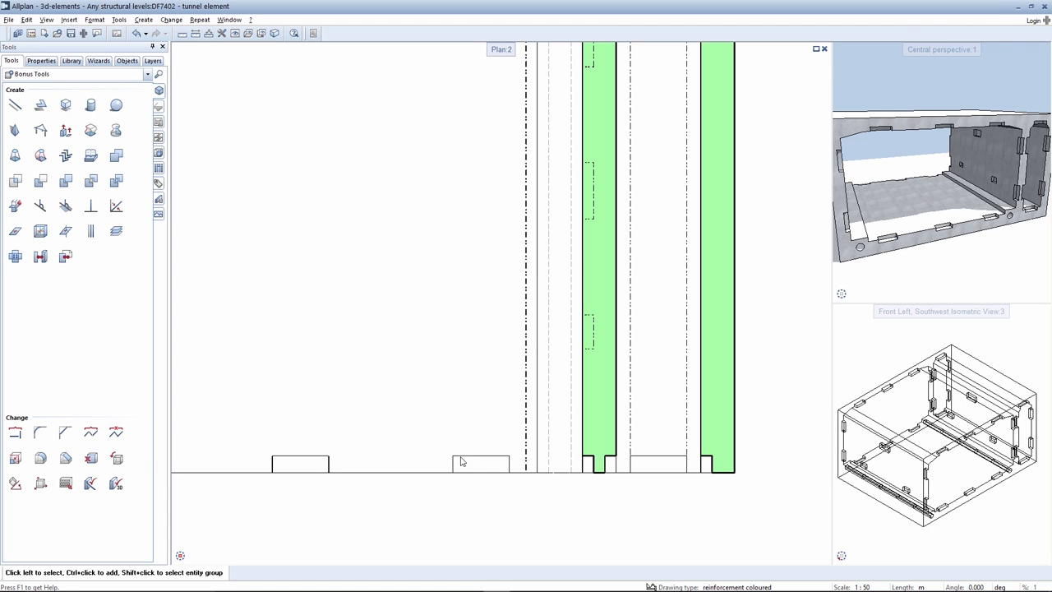
scroll(569, 491, "up", 2)
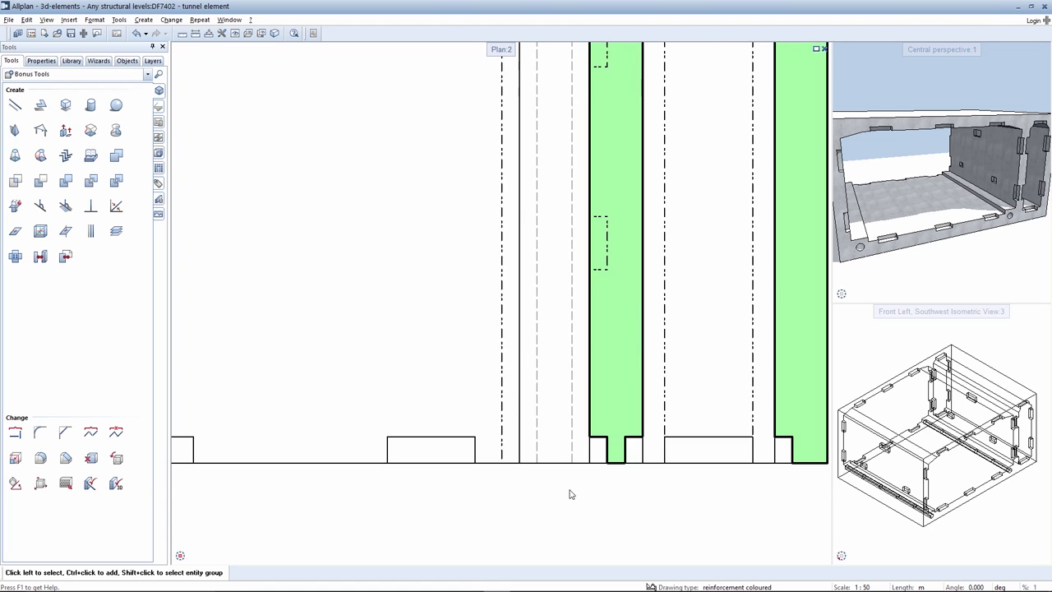
middle_click_drag(665, 419, 568, 401)
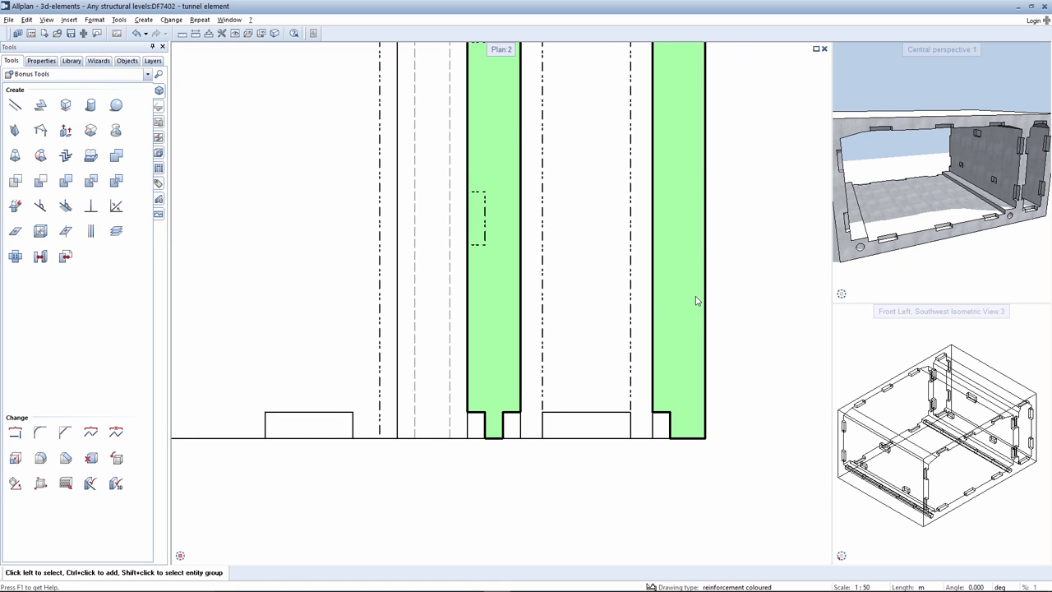
Place the southwest isometric view in the large viewport, framed on the tunnel's inner wall
left_click(920, 317)
left_click_drag(598, 243, 596, 247)
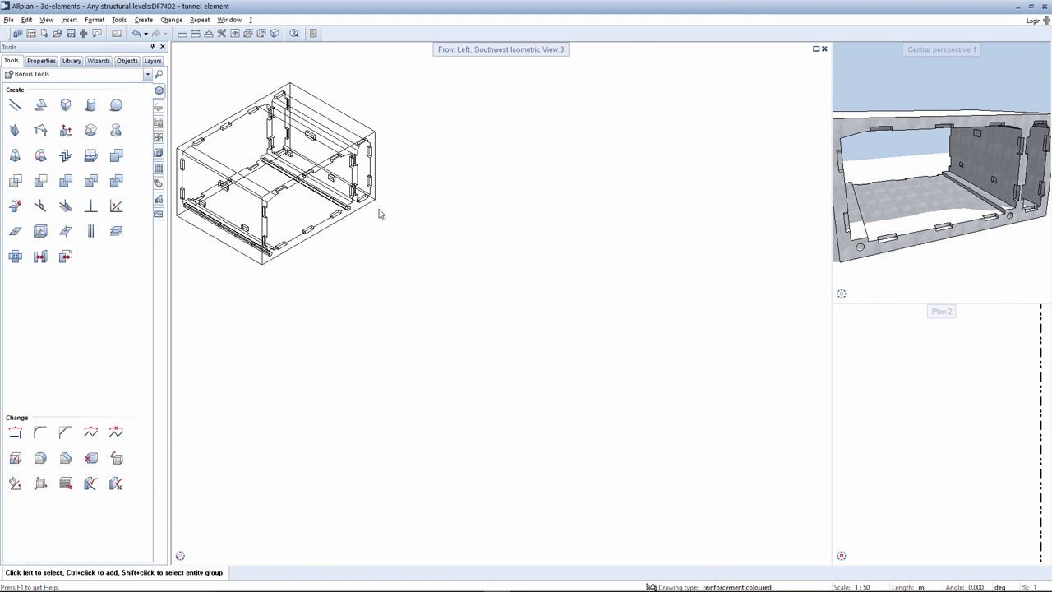
scroll(480, 237, "up", 2)
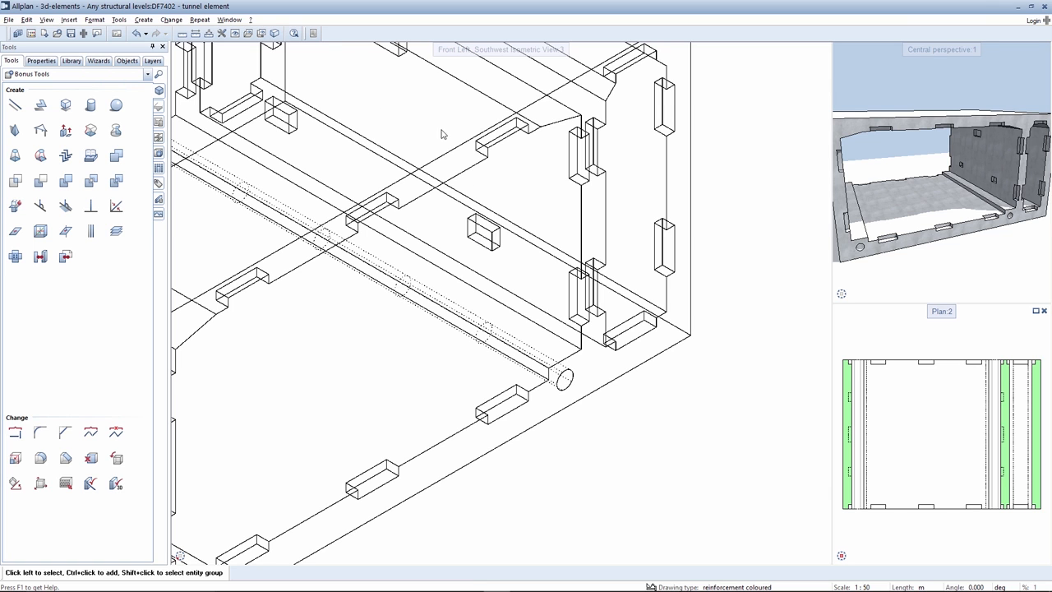
middle_click(290, 81)
middle_click(290, 80)
scroll(720, 351, "up", 3)
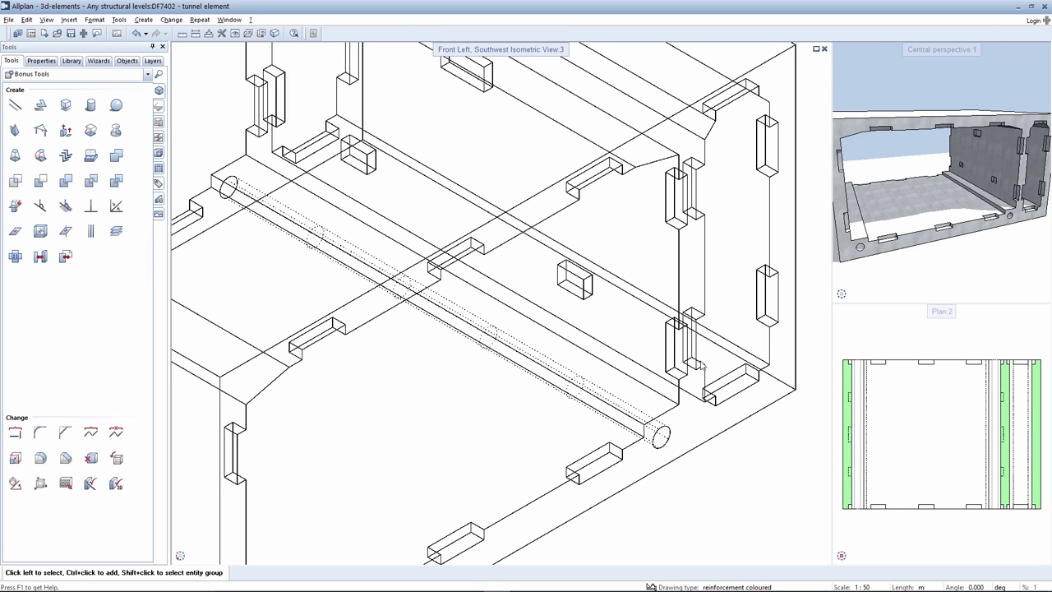
Cut a door opening 1 m wide and 2.5 m high through the inner wall by extruding a rectangle from its base
left_click(66, 132)
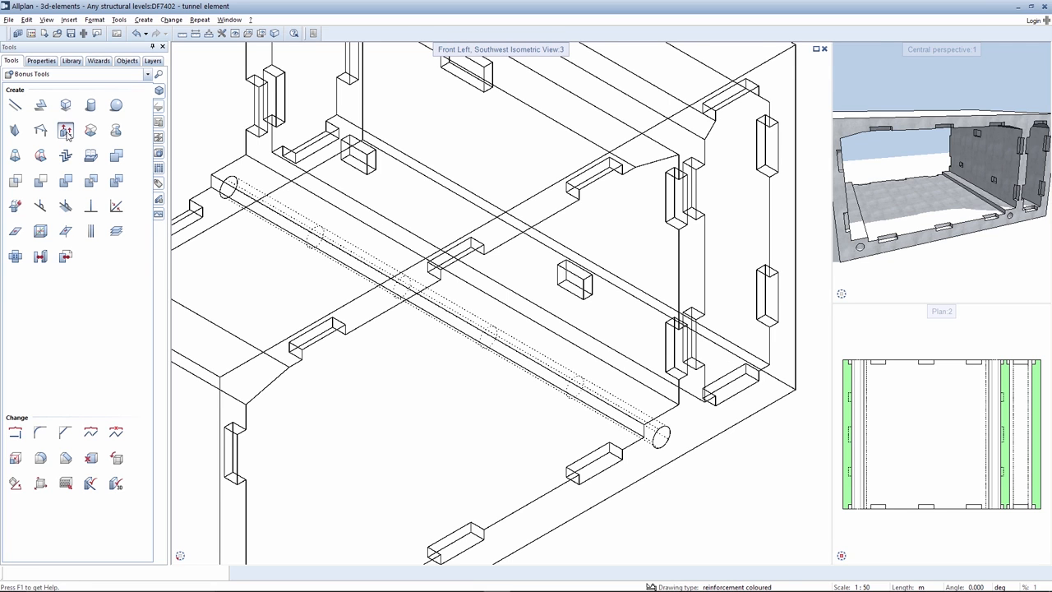
left_click(615, 333)
left_click(548, 330)
key("Tab")
type("1")
key("Tab")
type("2.5")
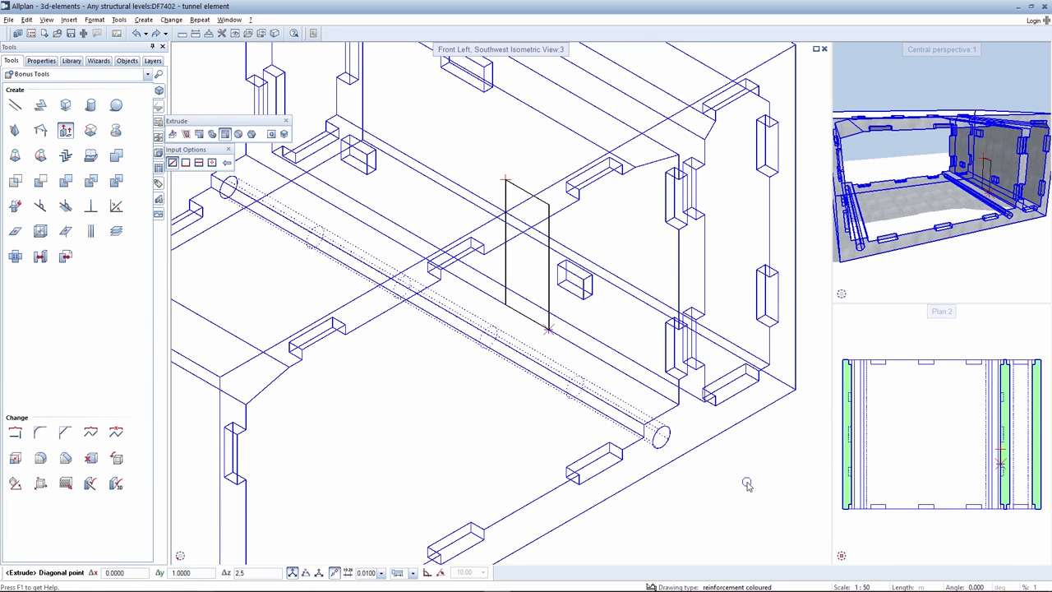
key("Return")
key("Return")
key("Escape")
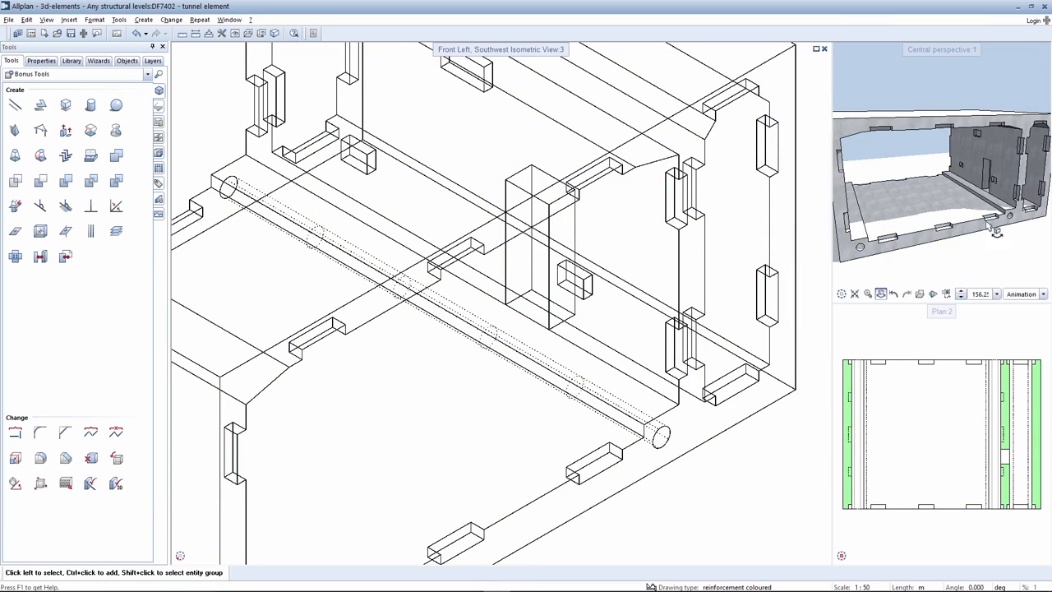
Examine the new door opening in the perspective view and in the plan view, placing the plan in the large viewport
right_click_drag(993, 171, 1011, 104)
middle_click_drag(1013, 138, 920, 171)
right_click_drag(919, 172, 917, 113)
left_click_drag(943, 311, 531, 254)
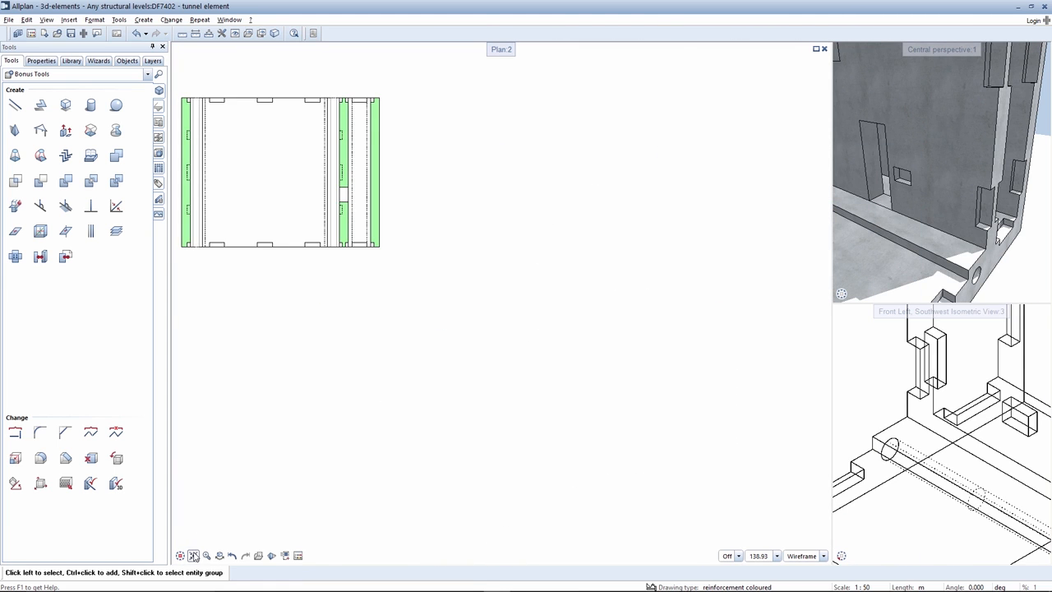
left_click(194, 556)
scroll(719, 369, "up", 5)
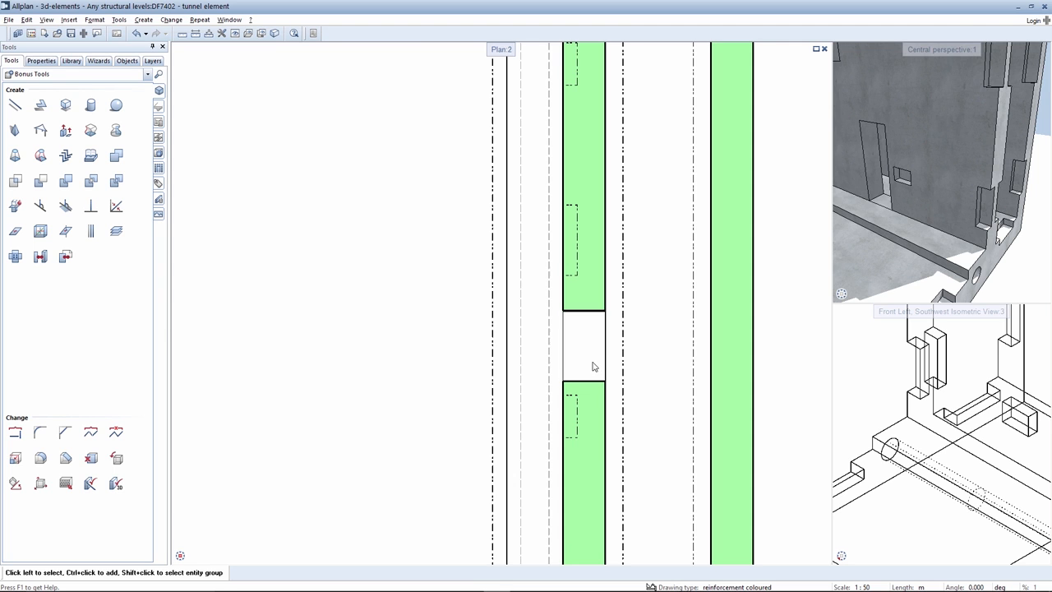
scroll(593, 367, "down", 5)
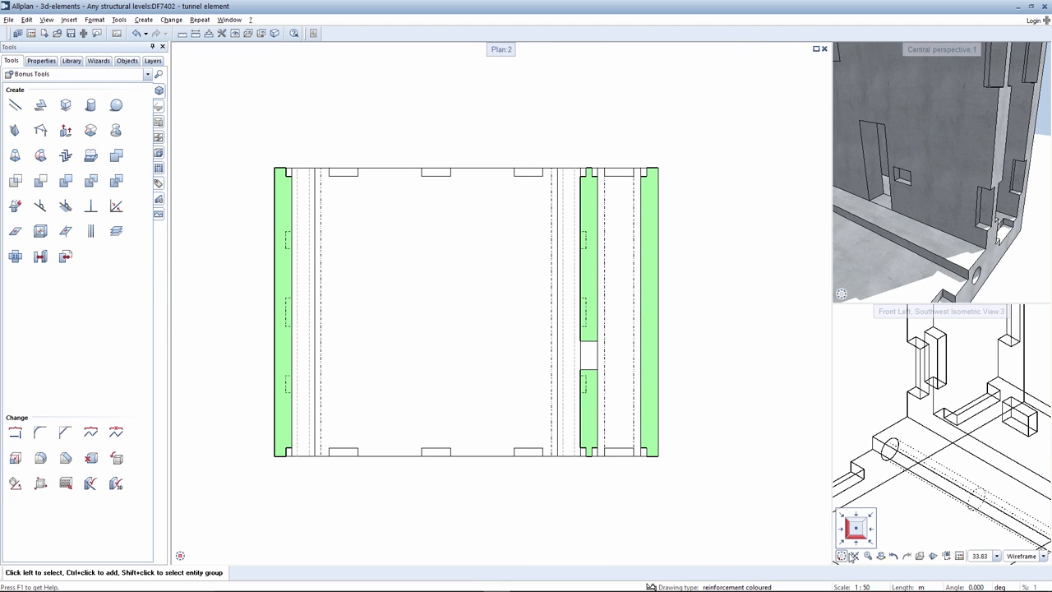
Set the tunnel element's section height in plan to 3 m, finally to 5 m, with Height from element turned off
left_click(844, 557)
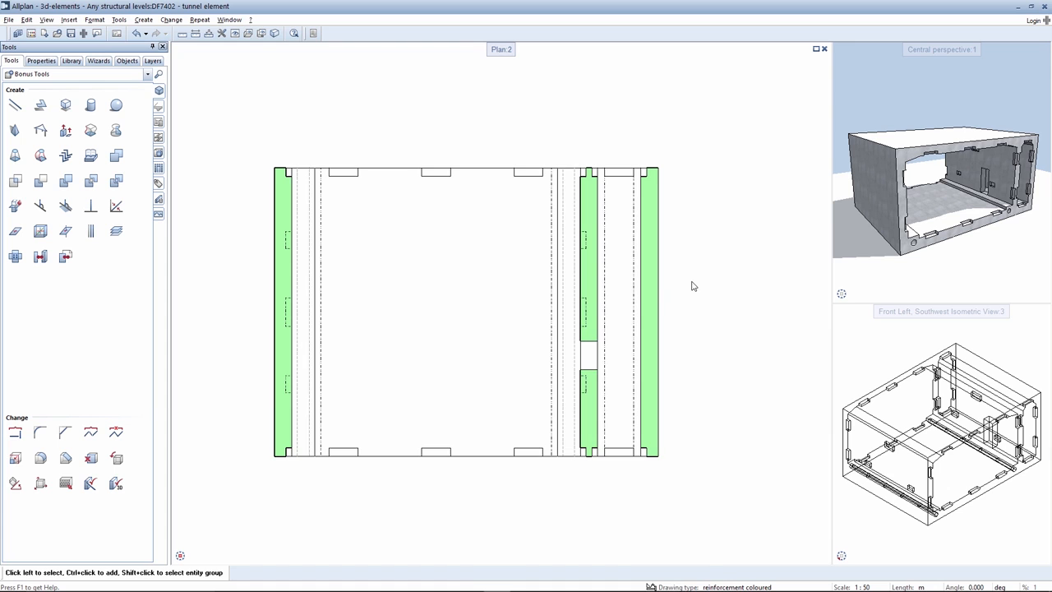
double_click(636, 296)
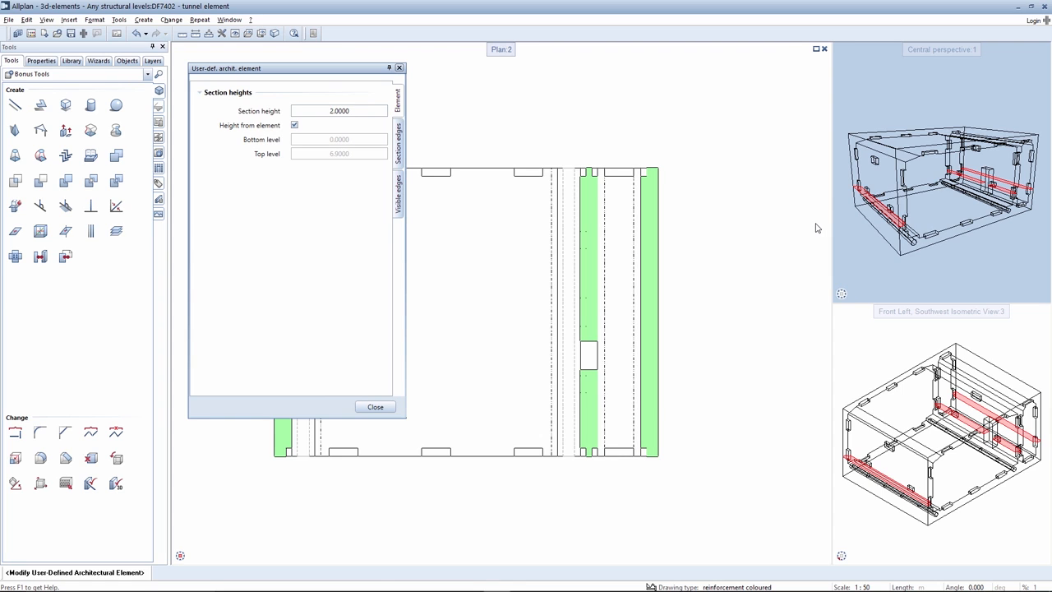
left_click(367, 111)
type("3")
type("5")
key("Return")
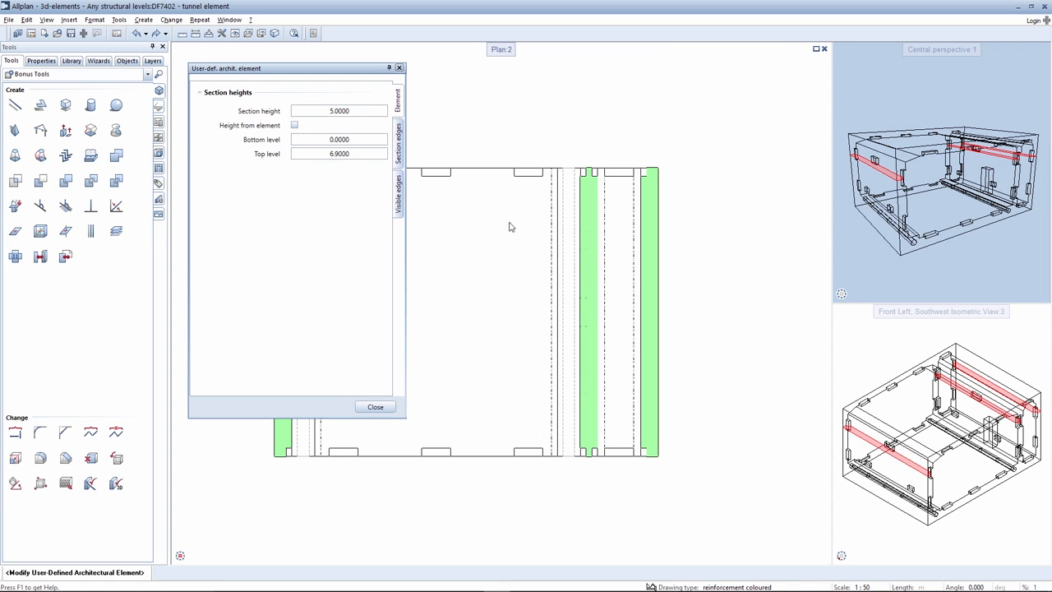
Set the tunnel element's top level to 5.3 m, and close its section height settings
left_click(366, 153)
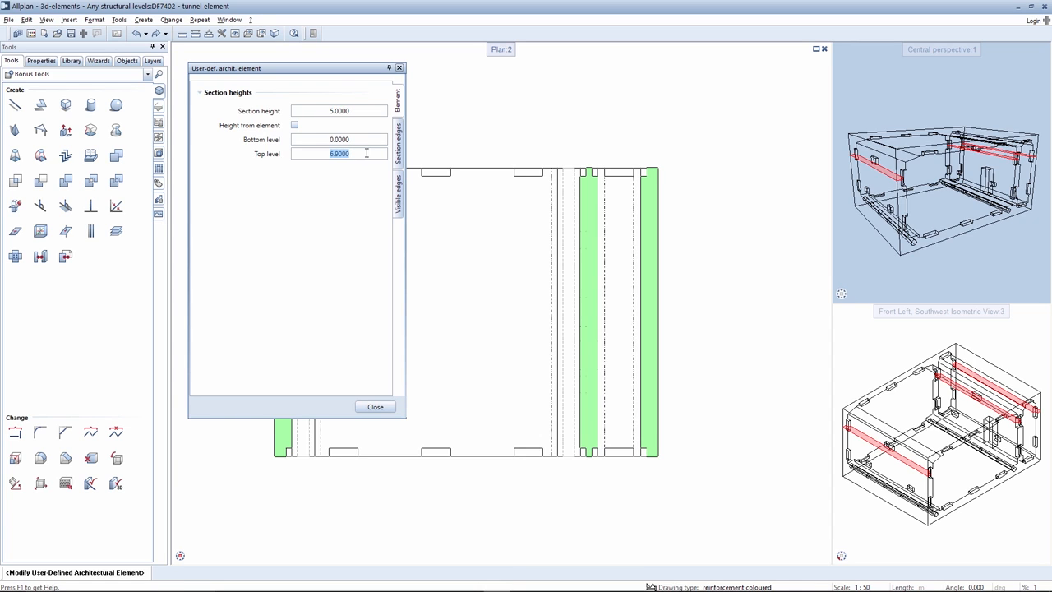
type("5.3")
key("Return")
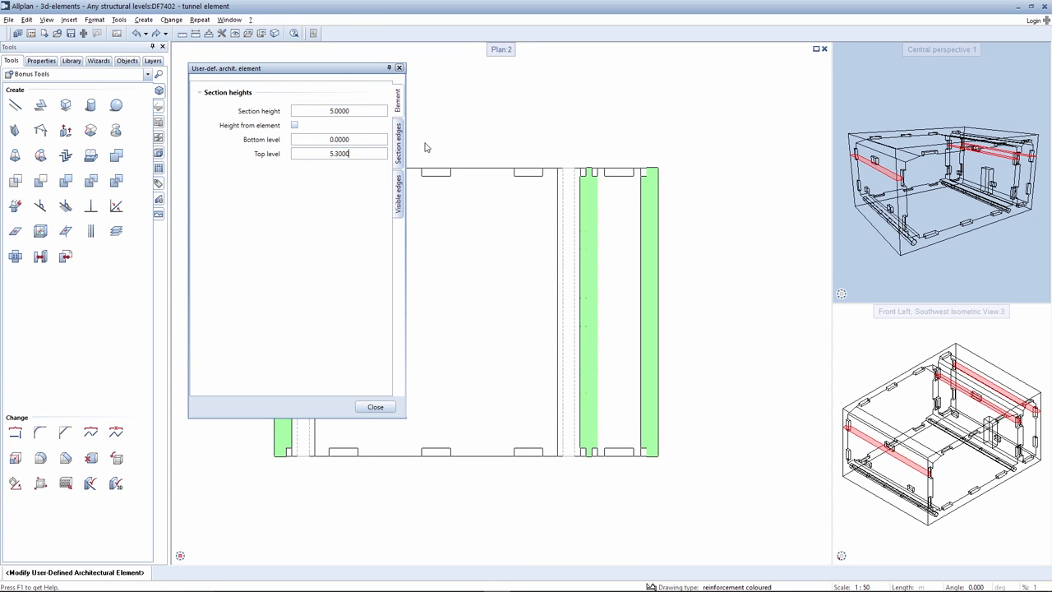
left_click(376, 407)
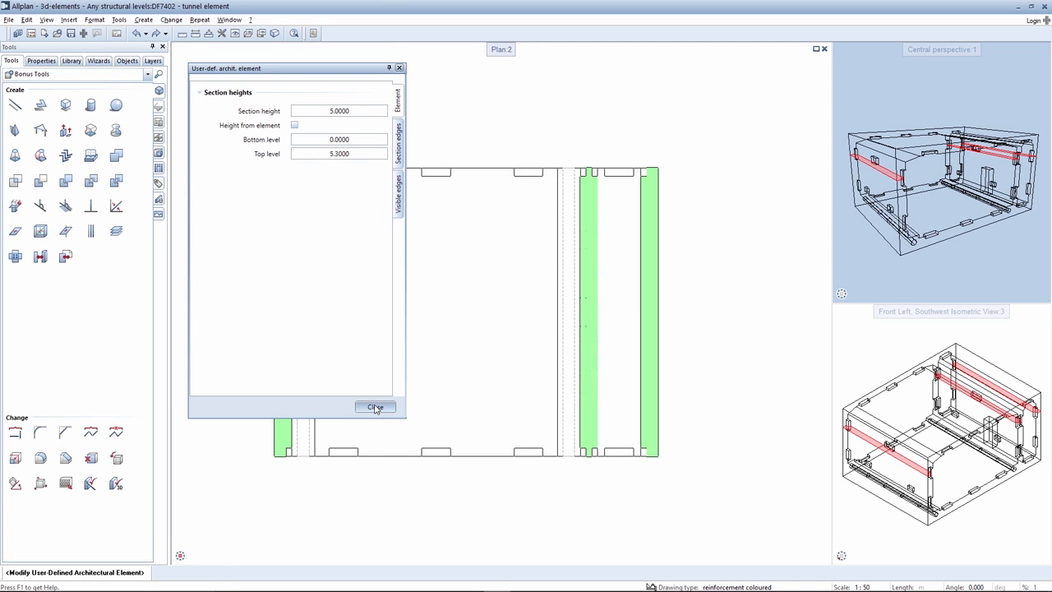